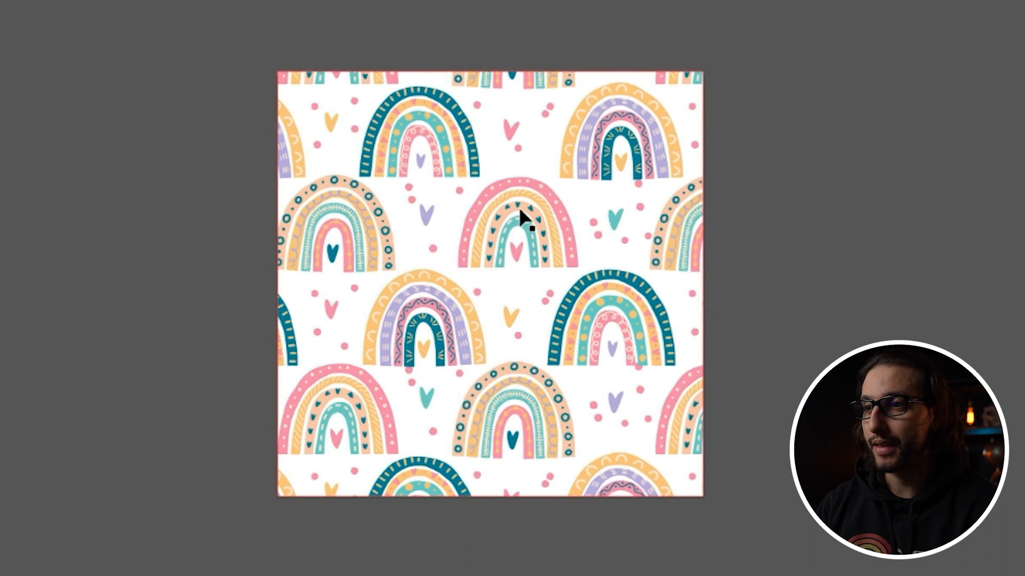
Open the seamless rainbow pattern of the selected square for pattern editing
left_click(515, 238)
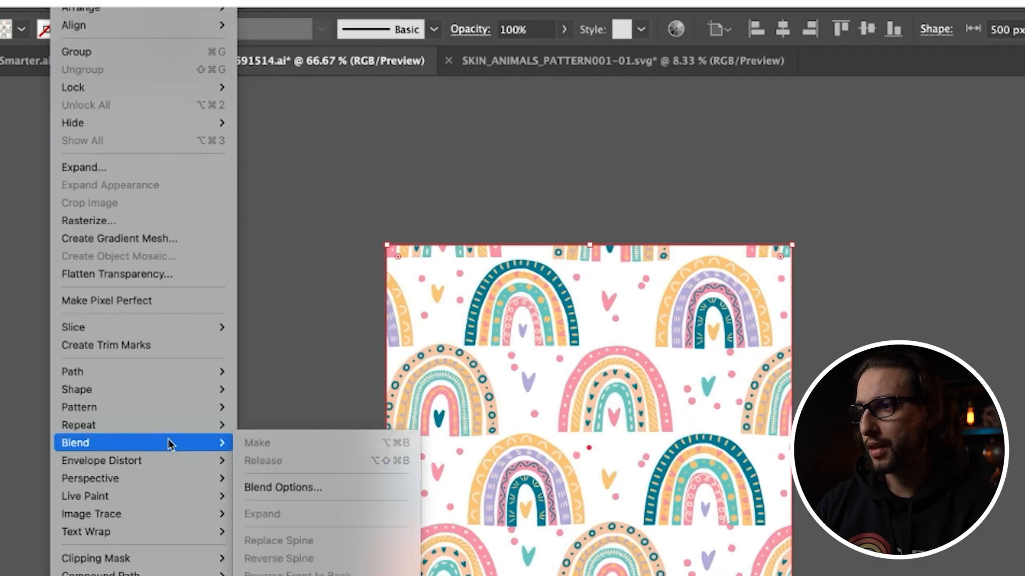
mouse_move(133, 407)
left_click(276, 435)
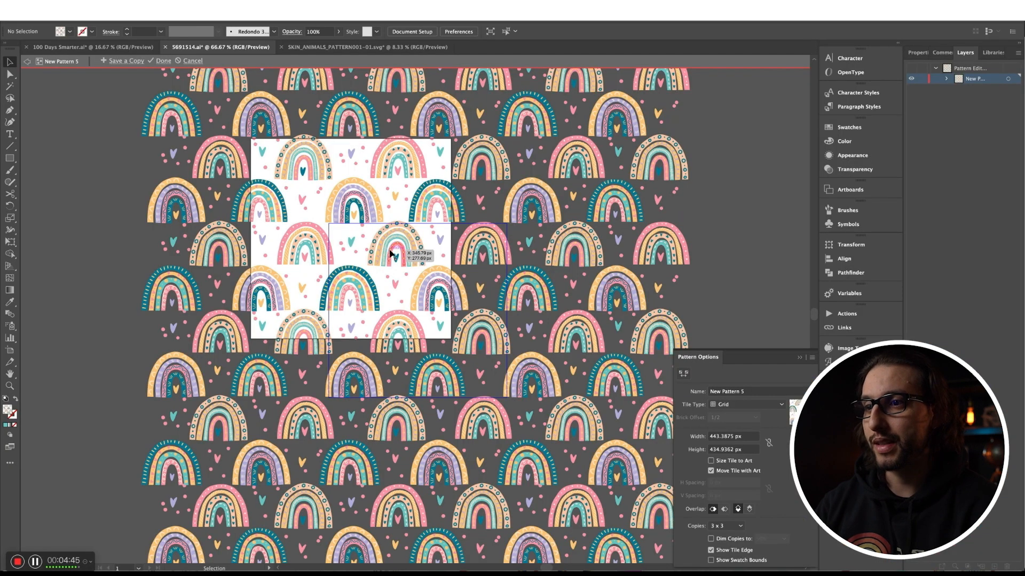
Select a single rainbow motif inside the pattern tile and copy it
left_click(393, 251)
left_click_drag(393, 251, 395, 339)
left_click(398, 248)
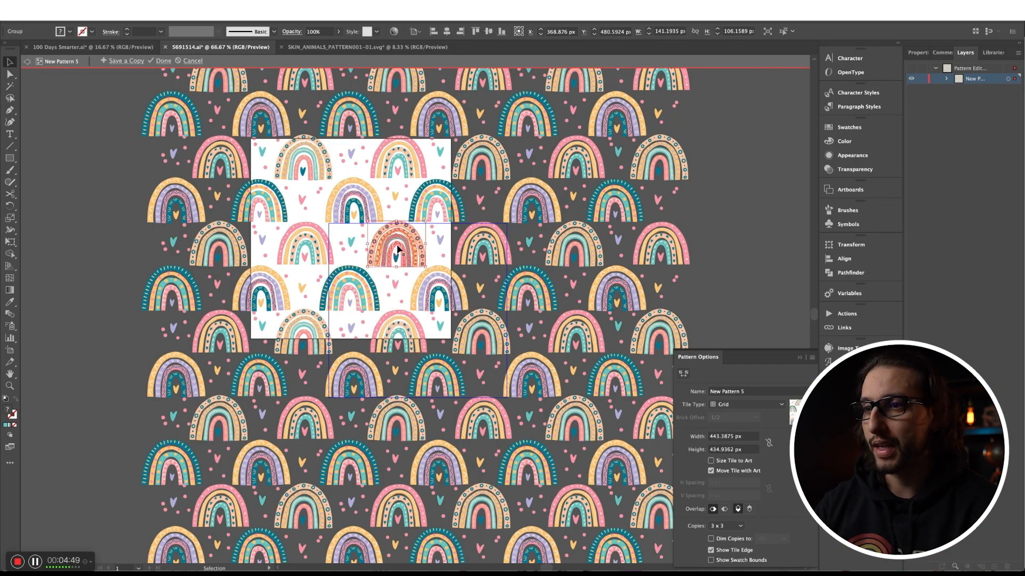
key("super+c")
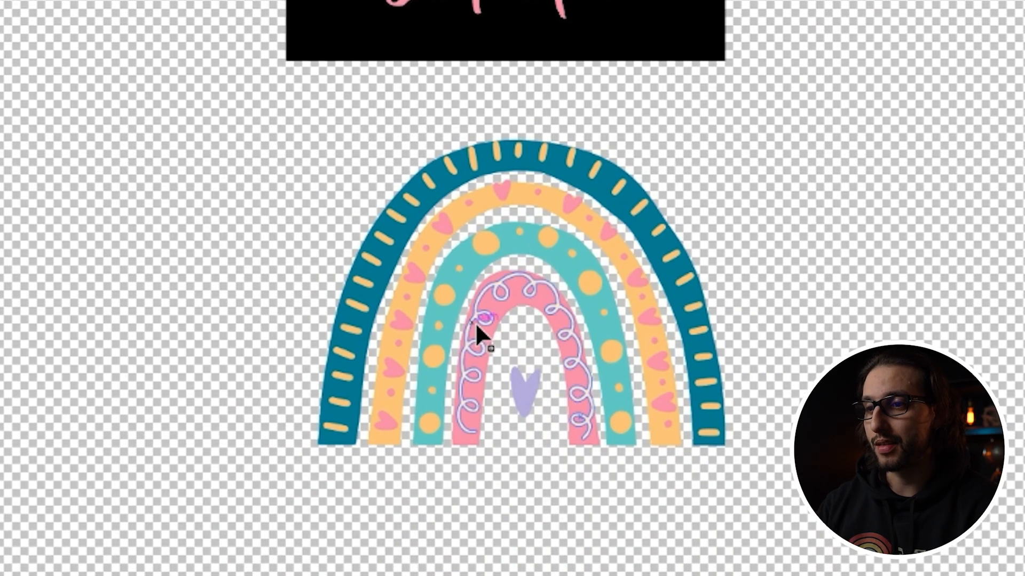
Move the finished 100 Days Smarter artwork off the black rectangle and place the patterned teal rainbow on it
left_click(494, 286)
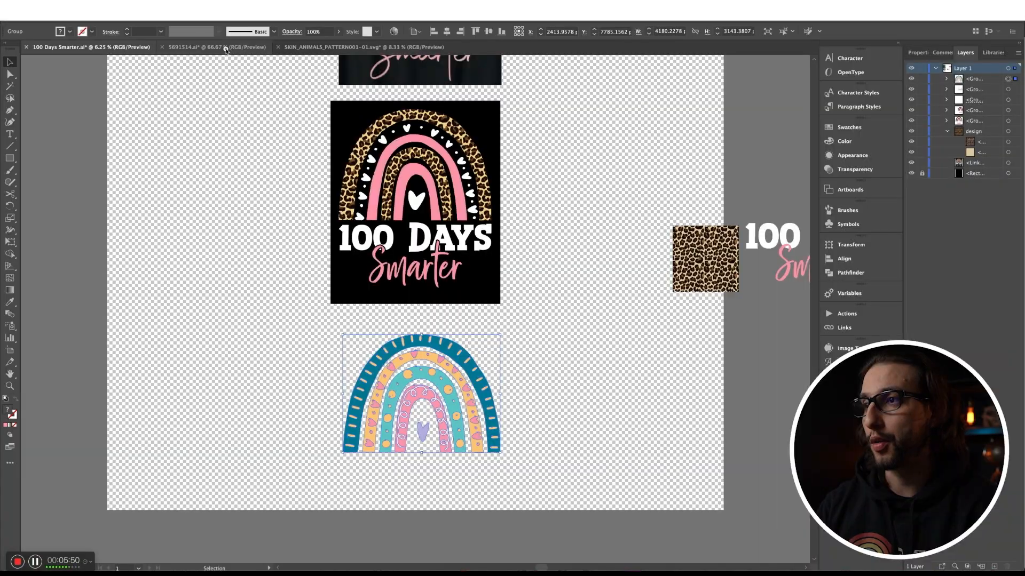
left_click(227, 48)
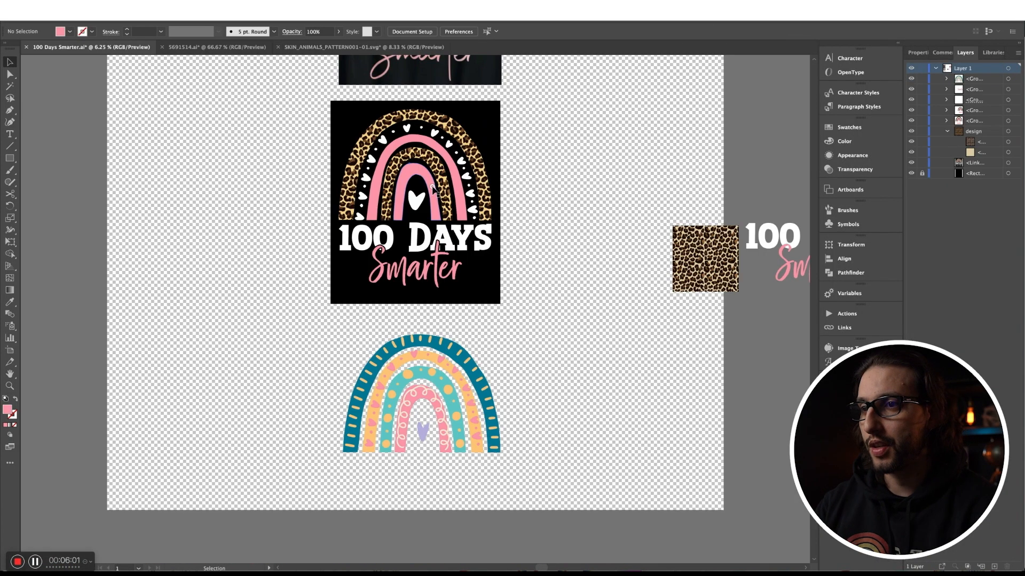
left_click_drag(427, 186, 245, 187)
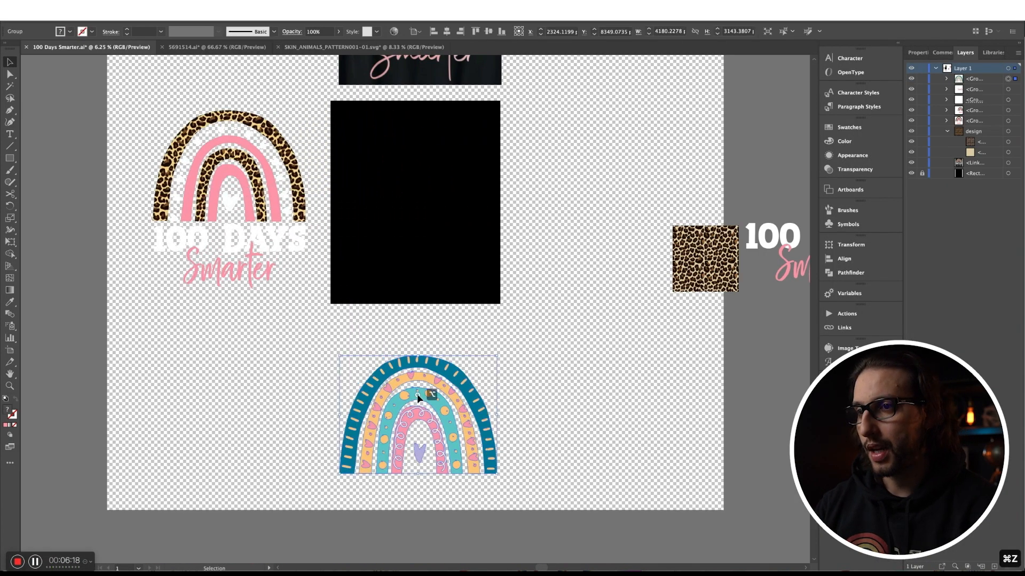
left_click_drag(418, 395, 416, 163)
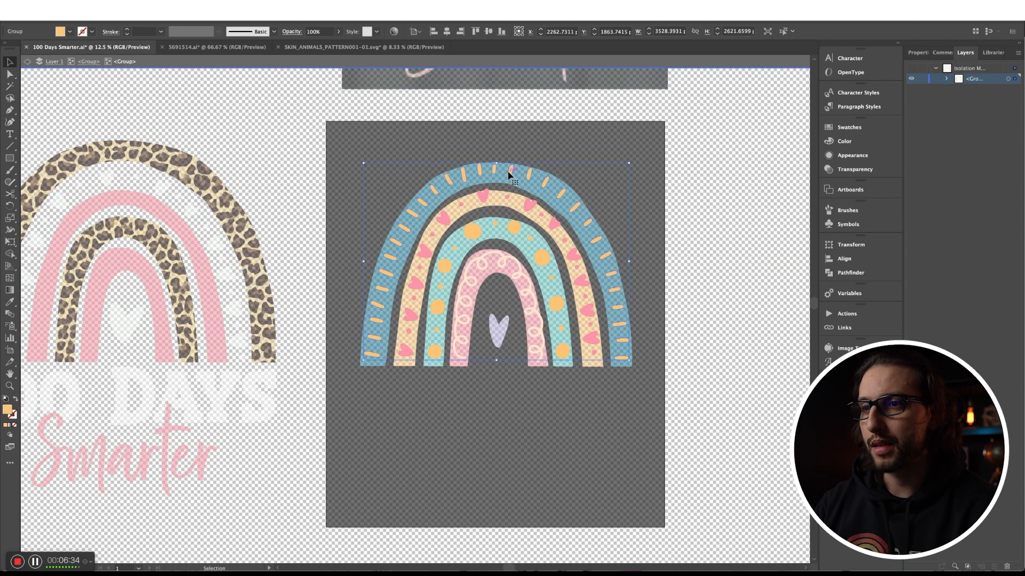
Delete the dashes, swirls and dots decorating the outer blue, inner pink and teal arches of the rainbow
left_click_drag(507, 173, 508, 166)
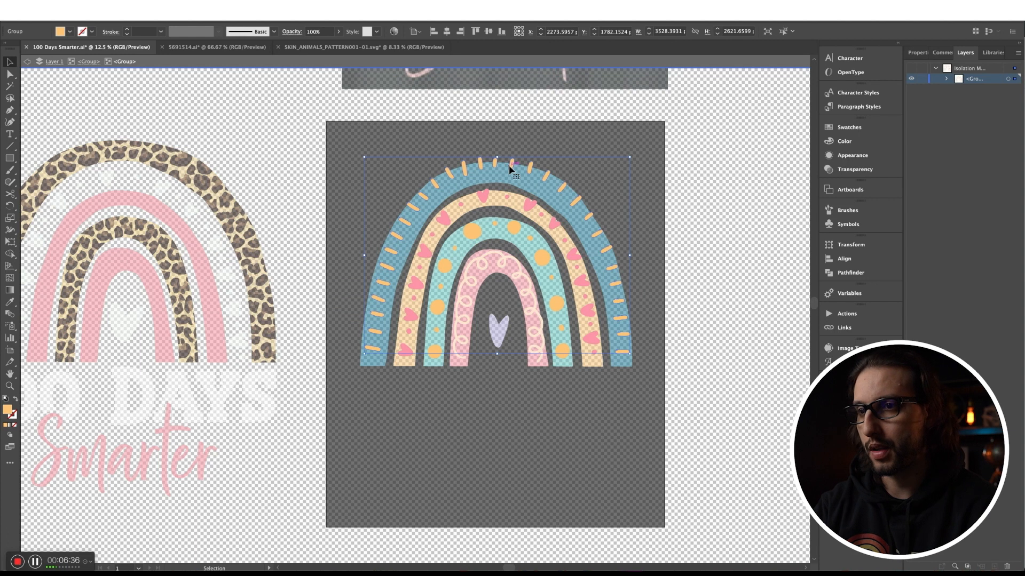
key("Delete")
left_click(482, 259)
key("Delete")
left_click(473, 231)
key("Delete")
Recolour the pink hearts and dots on the yellow arch to white
left_click(484, 194)
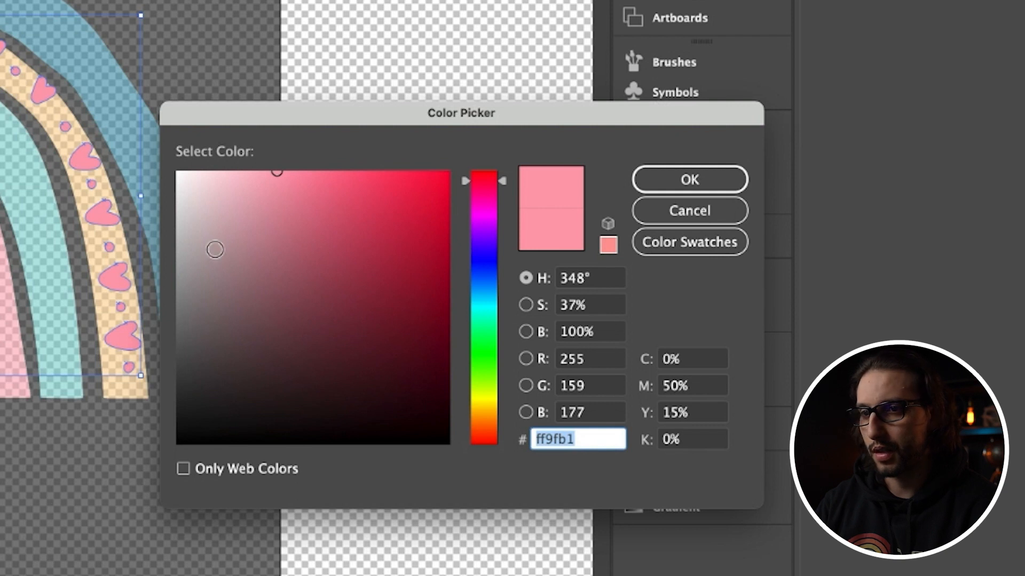
left_click_drag(215, 249, 176, 171)
left_click(703, 183)
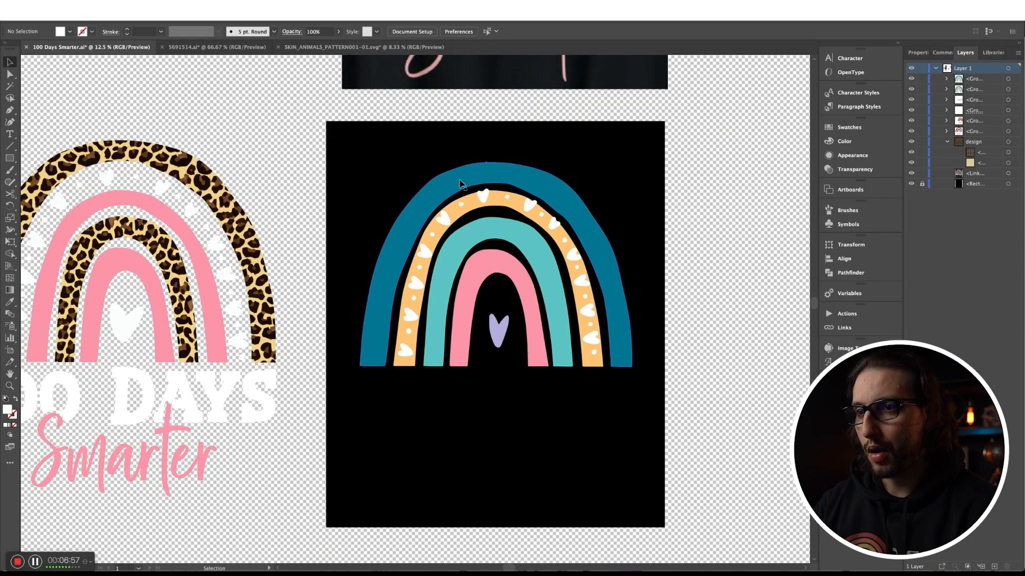
Widen the outer blue arch and enlarge the white hearts ornament to fill the gap around the yellow arch
left_click(487, 173)
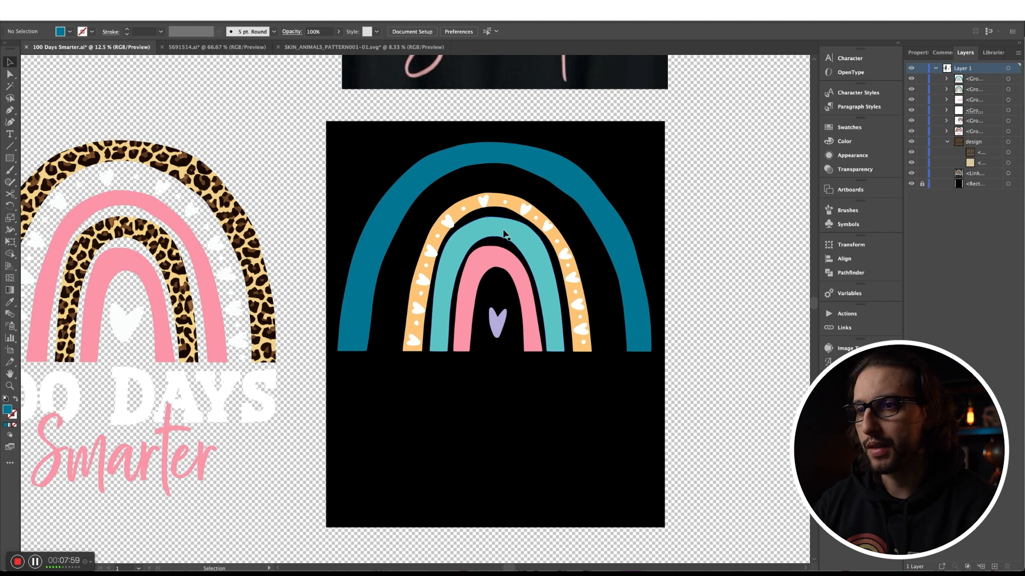
double_click(485, 201)
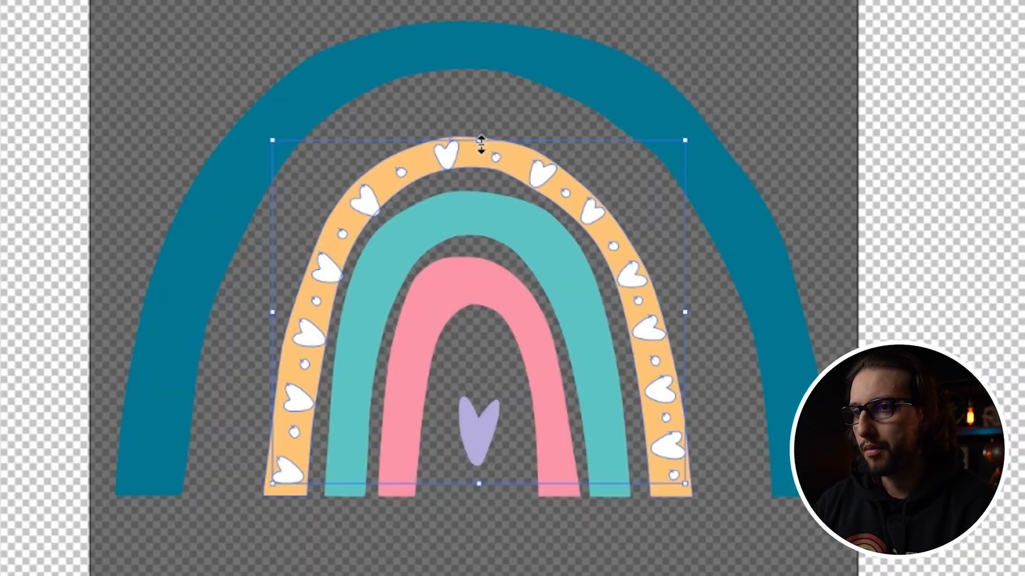
left_click_drag(480, 143, 508, 124)
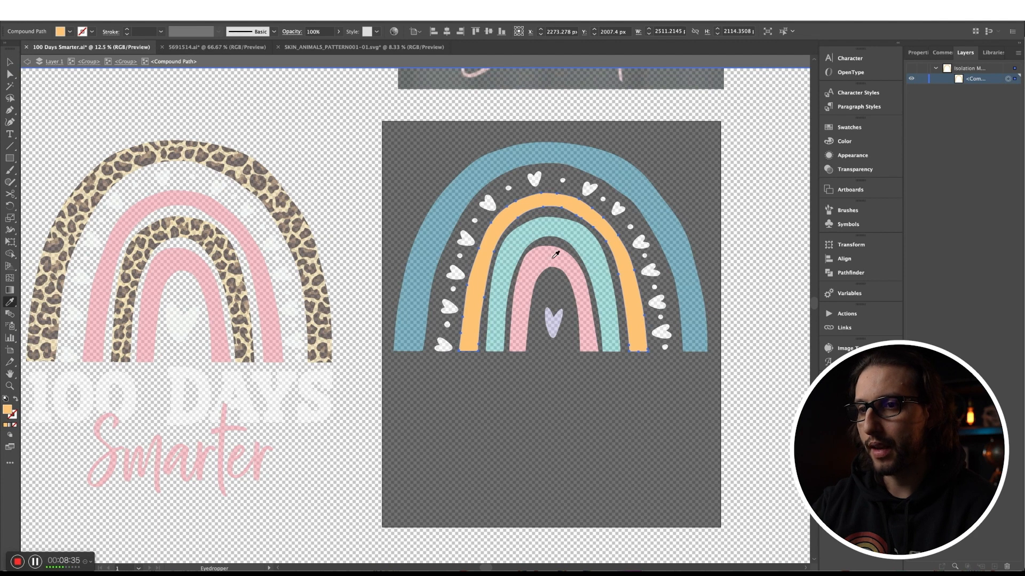
Recolour the yellow arch with the inner arch's pink and widen the heart in the rainbow's centre
left_click(554, 256)
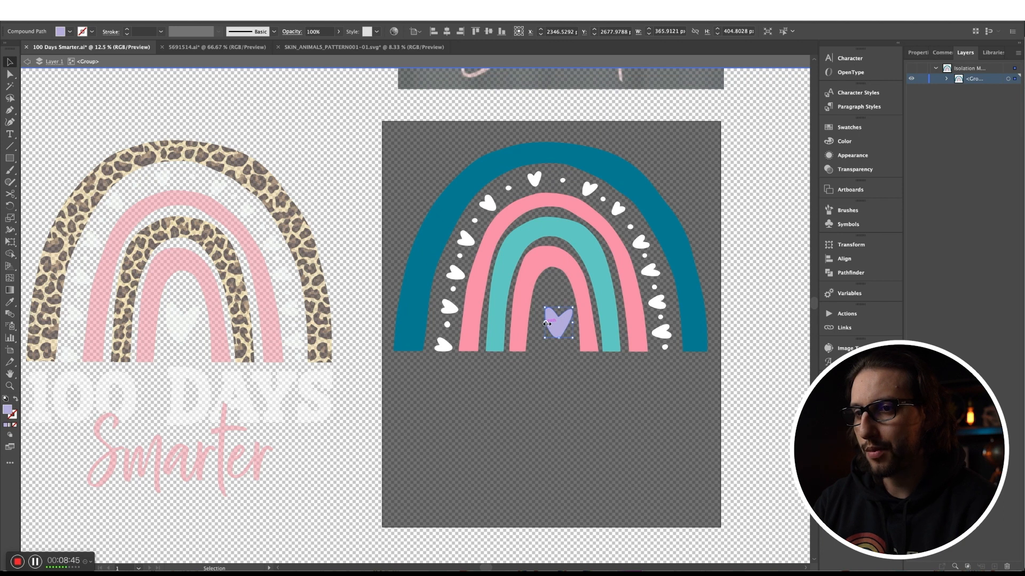
left_click_drag(543, 324, 545, 324)
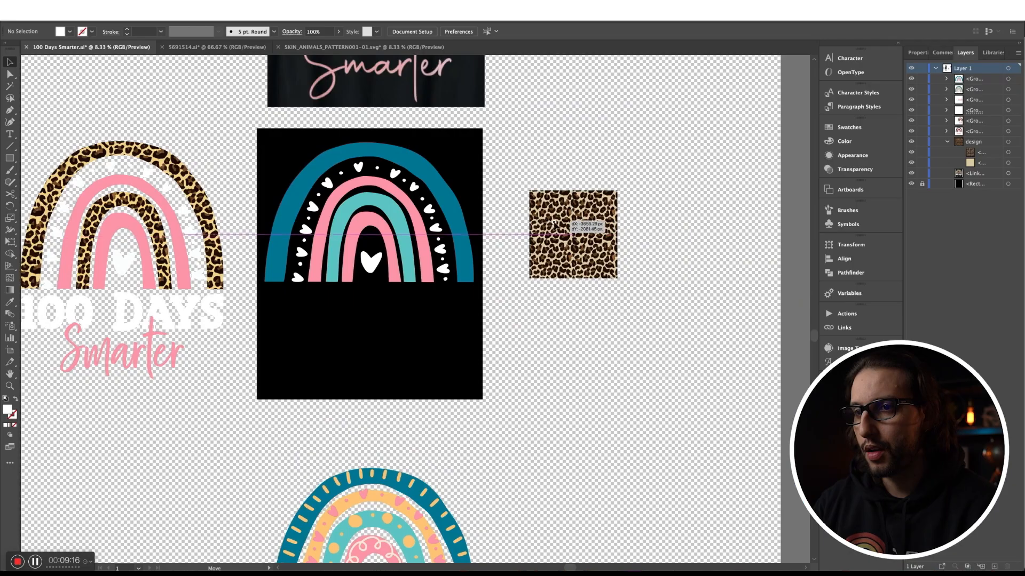
Bring the leopard square beside the design and fill a rectangle below the rainbow with colour e1d0ac
left_click(578, 228)
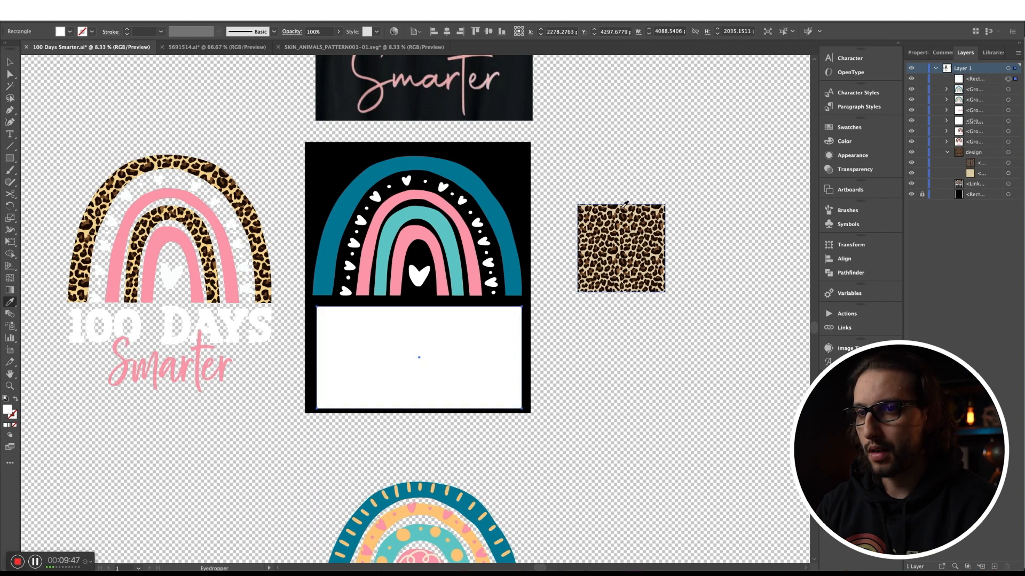
key("v")
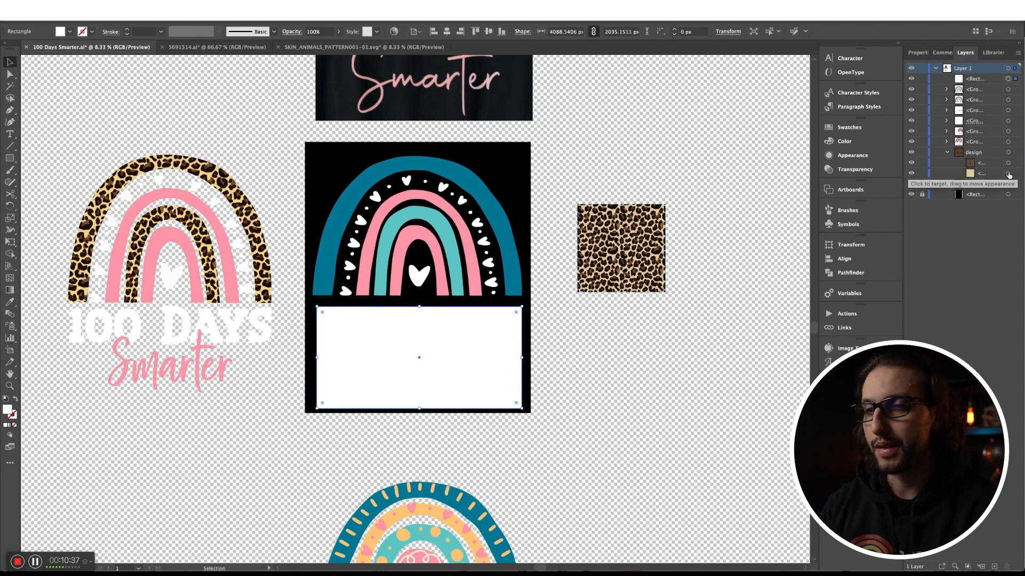
double_click(7, 410)
key("super+c")
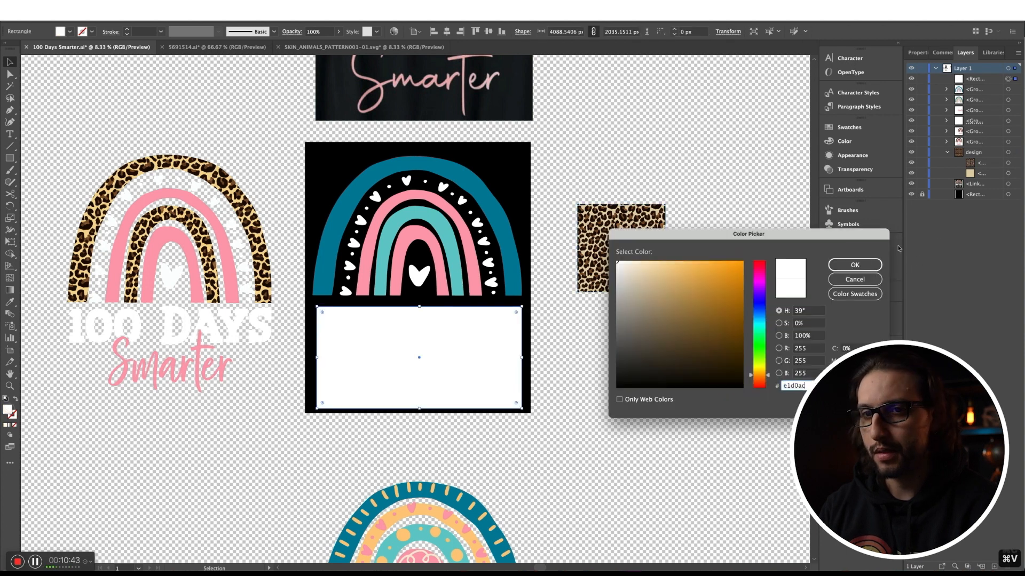
key("Return")
Shrink the tan rectangle and fill a copy on top of it with the spots sampled from the leopard square
left_click_drag(429, 353, 460, 360)
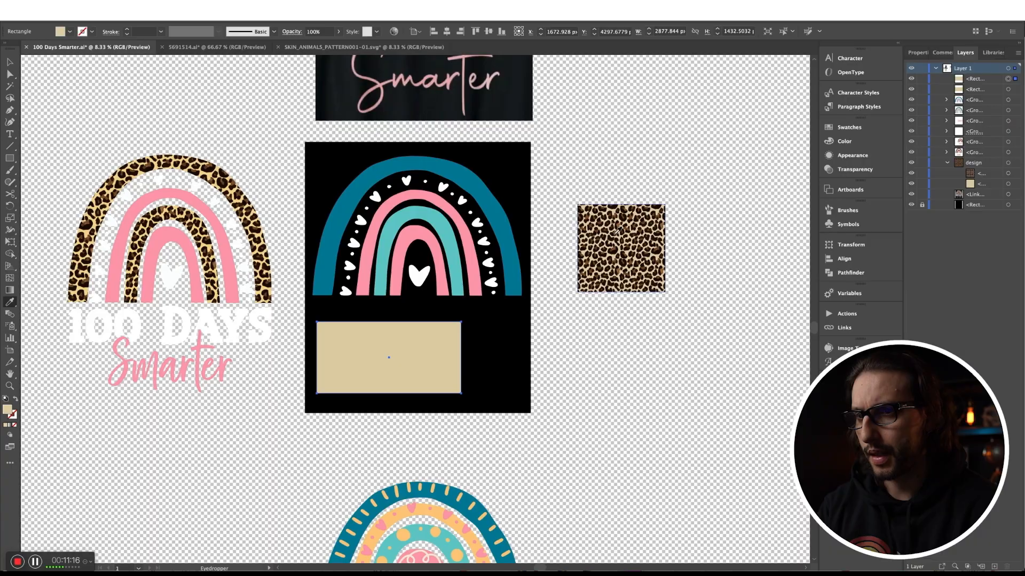
left_click(615, 232)
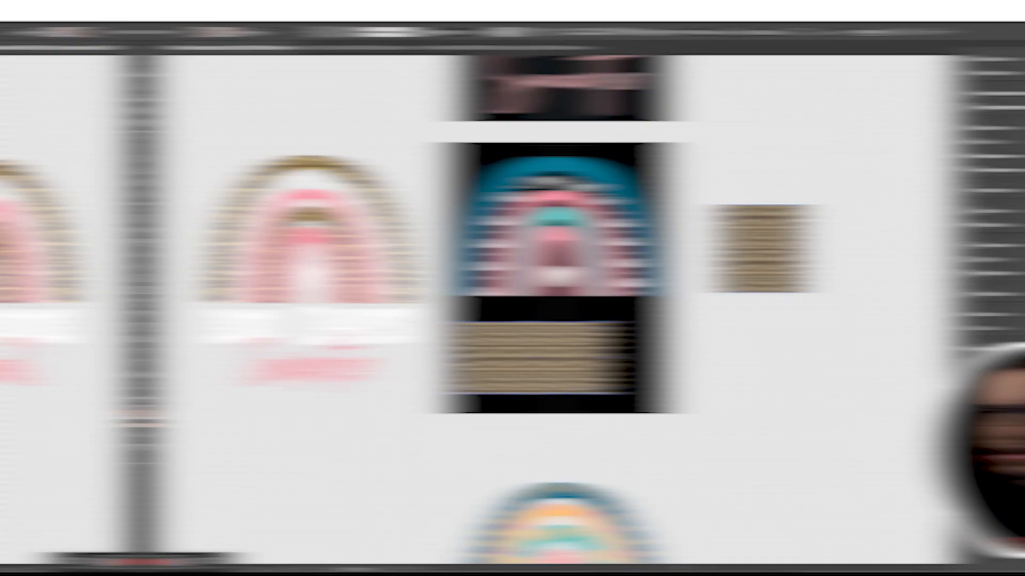
key("v")
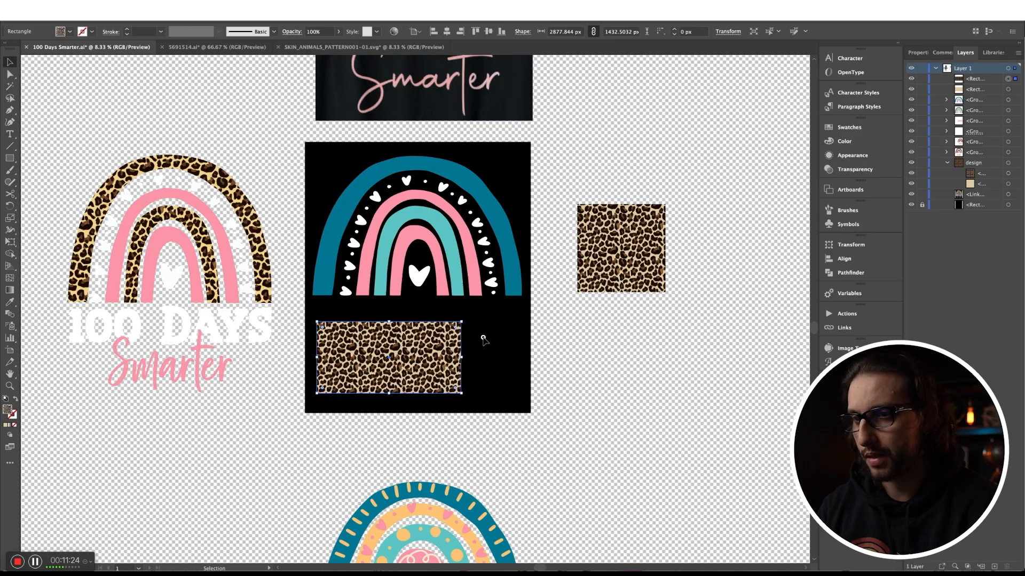
Enlarge both leopard rectangles together to about 4749 by 2364 px and move them off the black background
left_click_drag(483, 338, 448, 368)
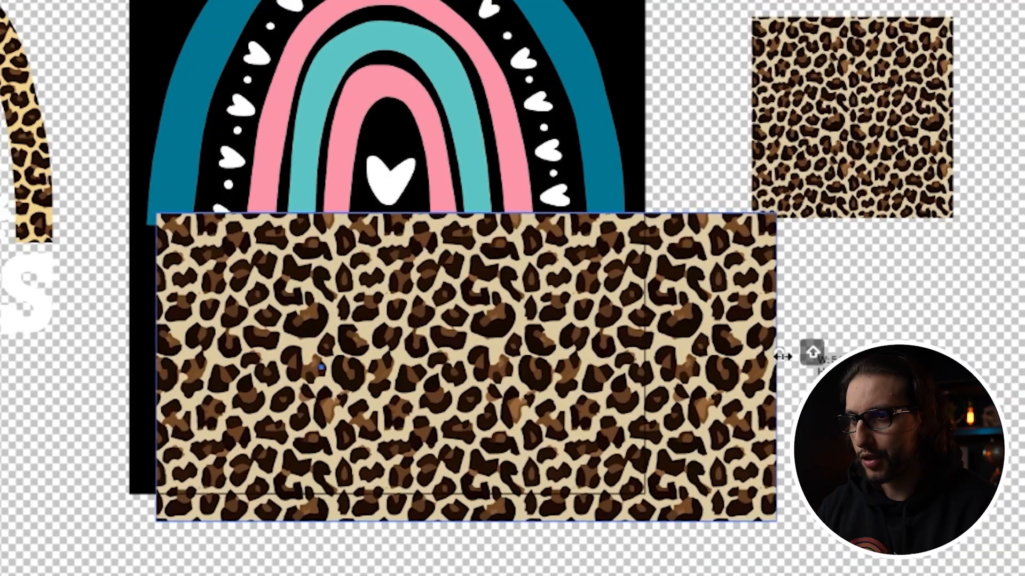
left_click_drag(812, 350, 715, 389)
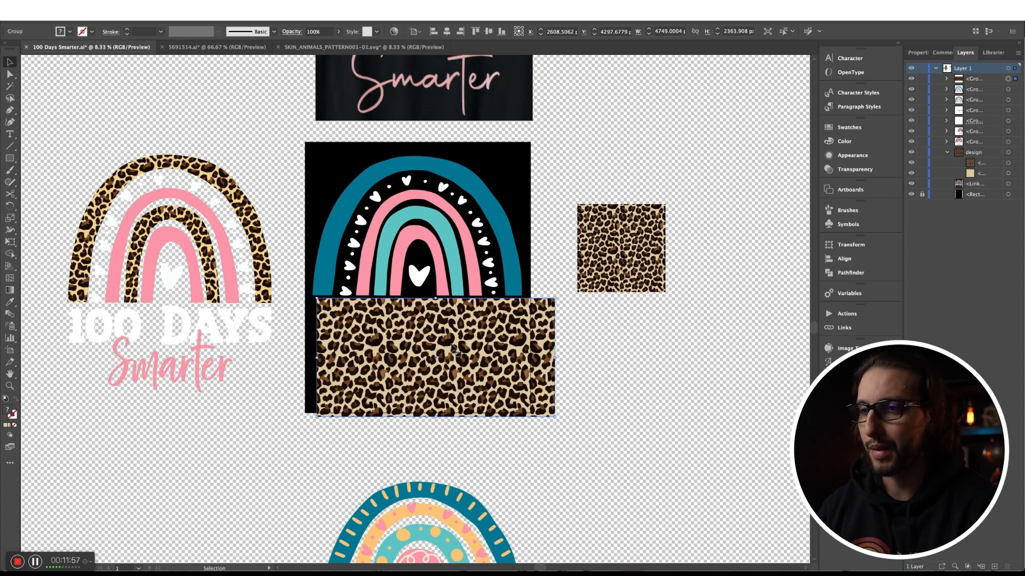
left_click_drag(466, 372, 603, 366)
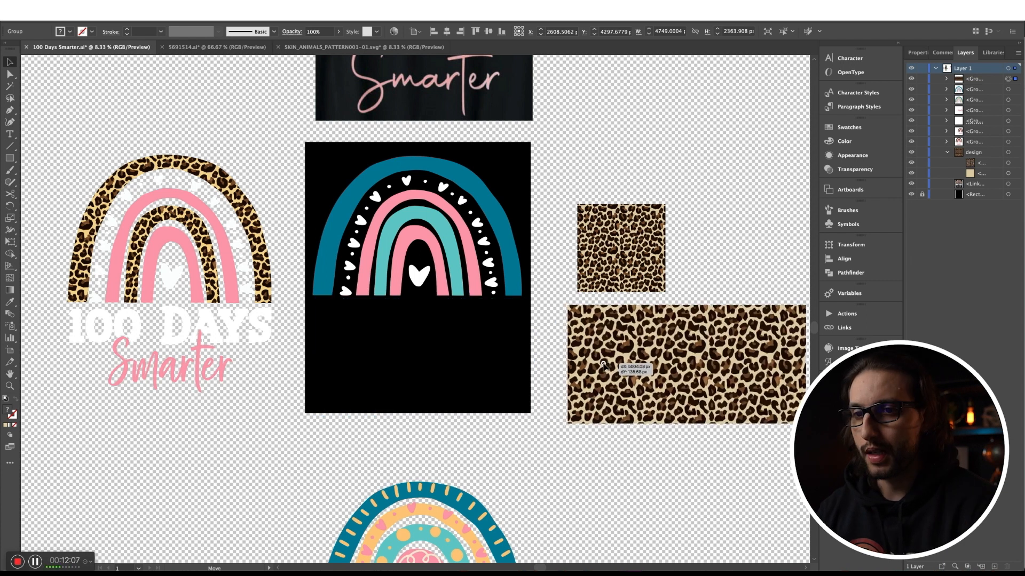
Ungroup the rainbow into separate arches and move the leopard group below the outer blue arch in the stacking order
left_click(421, 218)
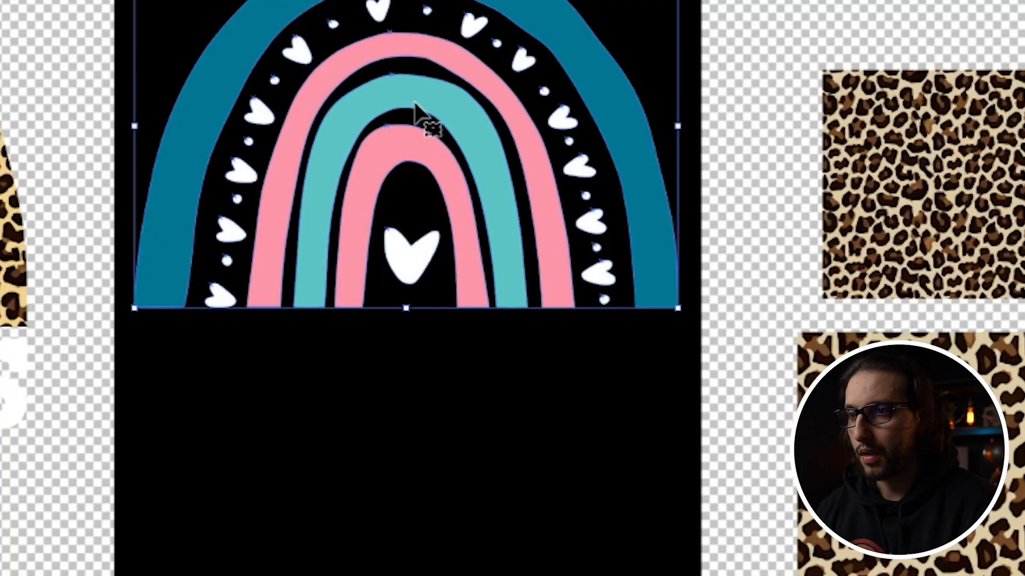
right_click(414, 103)
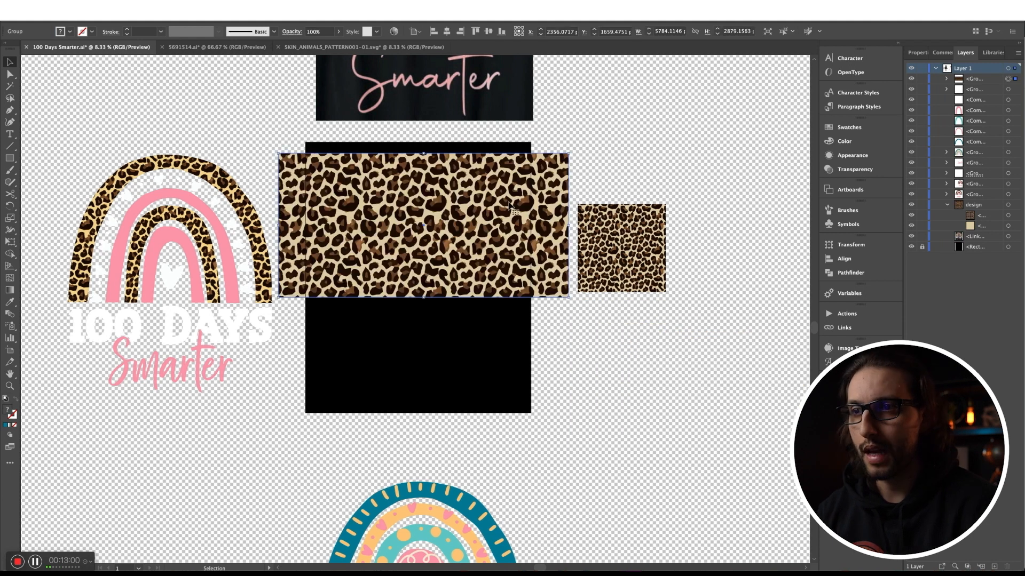
left_click_drag(984, 81, 983, 108)
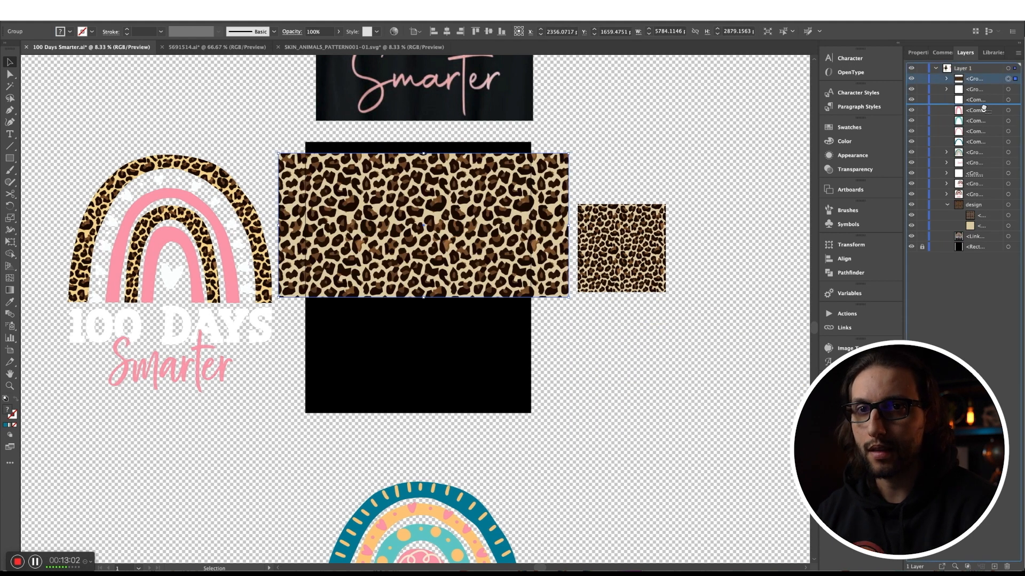
left_click_drag(984, 124, 984, 141)
Clip the leopard pattern to the outer blue arch with a clipping mask
left_click(464, 174)
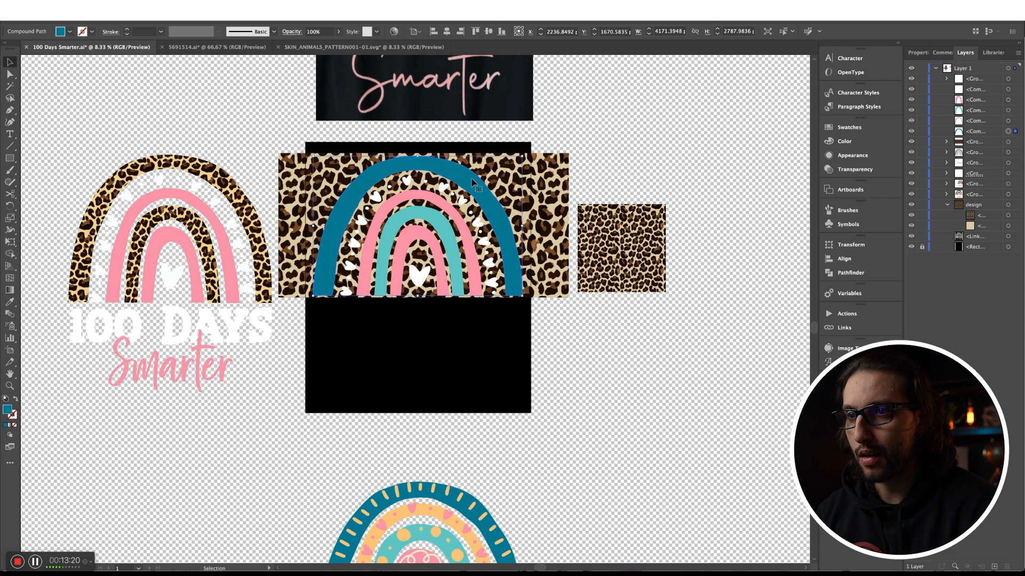
left_click(543, 173, "shift")
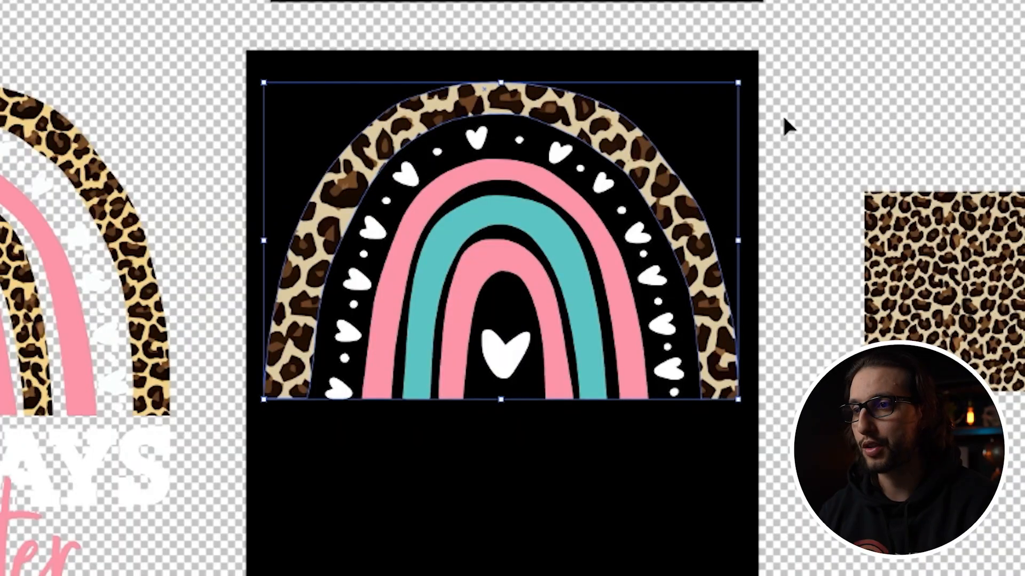
key("ctrl+shift+a")
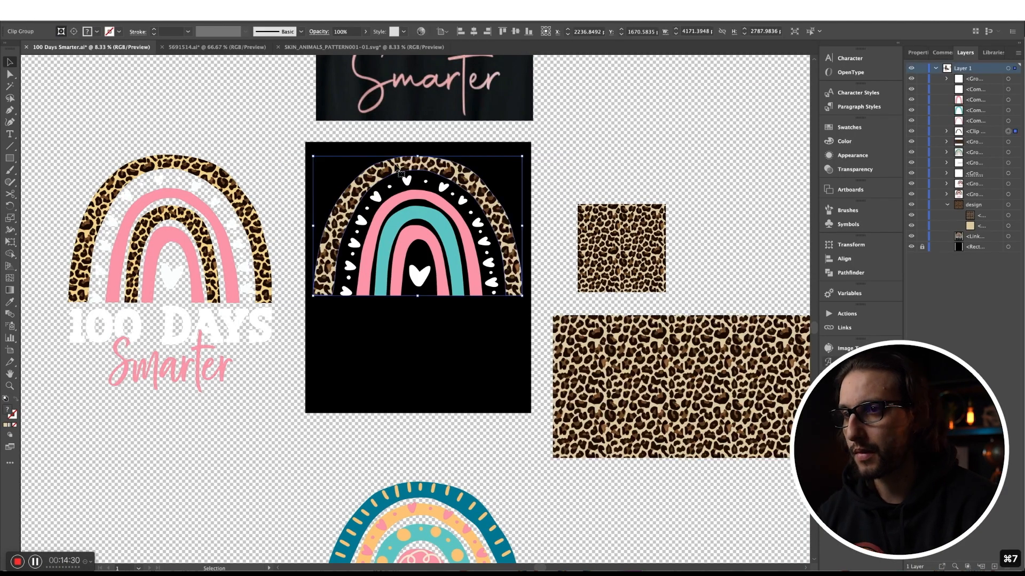
key("super+z")
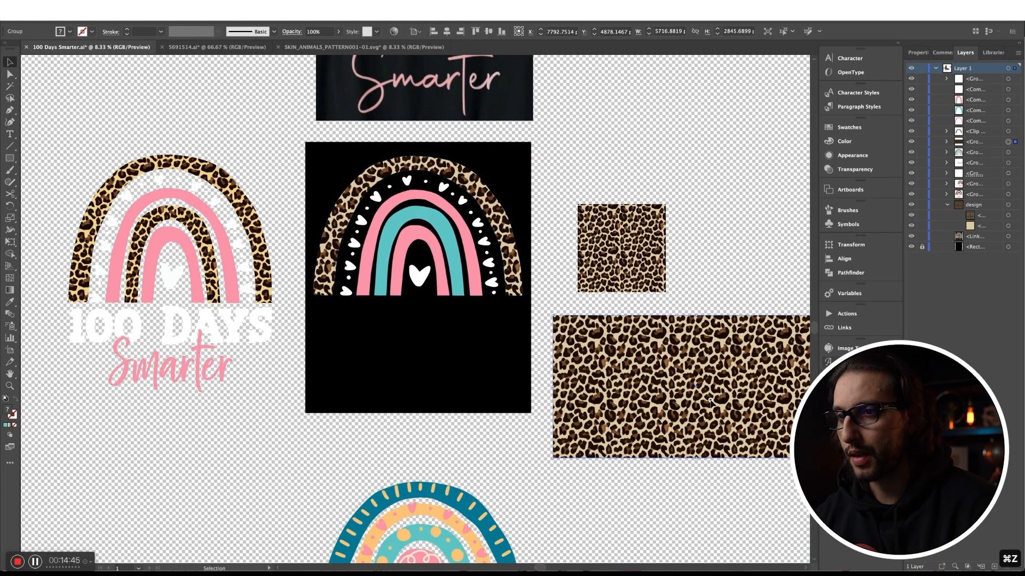
Move the spare leopard rectangle behind the rainbow and clip it to the teal arch
left_click_drag(706, 400, 427, 249)
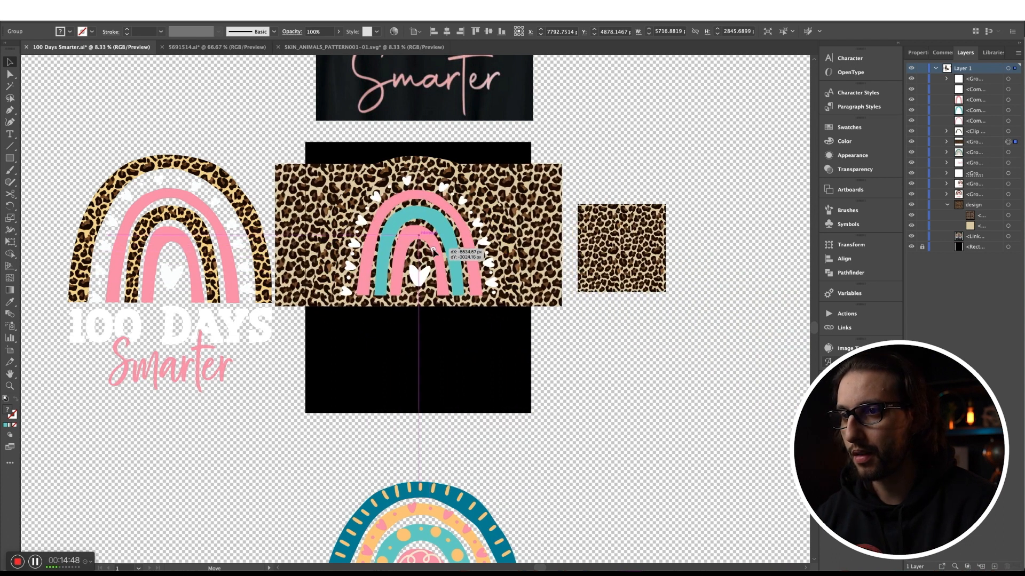
left_click(422, 219, "shift")
key("ctrl+7")
key("v")
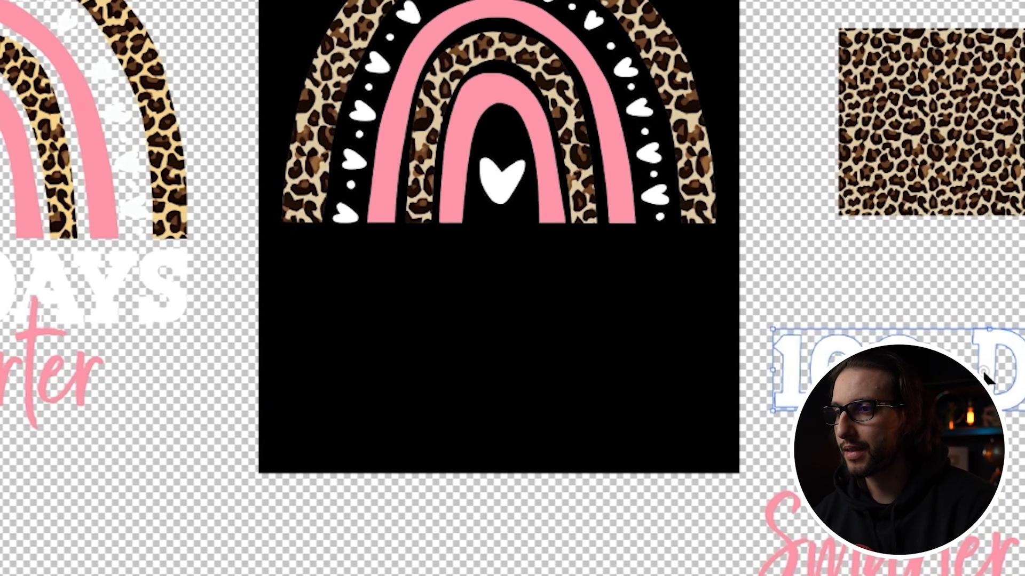
Place the white 100 DAYS lettering directly beneath the rainbow on the black background
left_click_drag(985, 376, 489, 273)
left_click(570, 371)
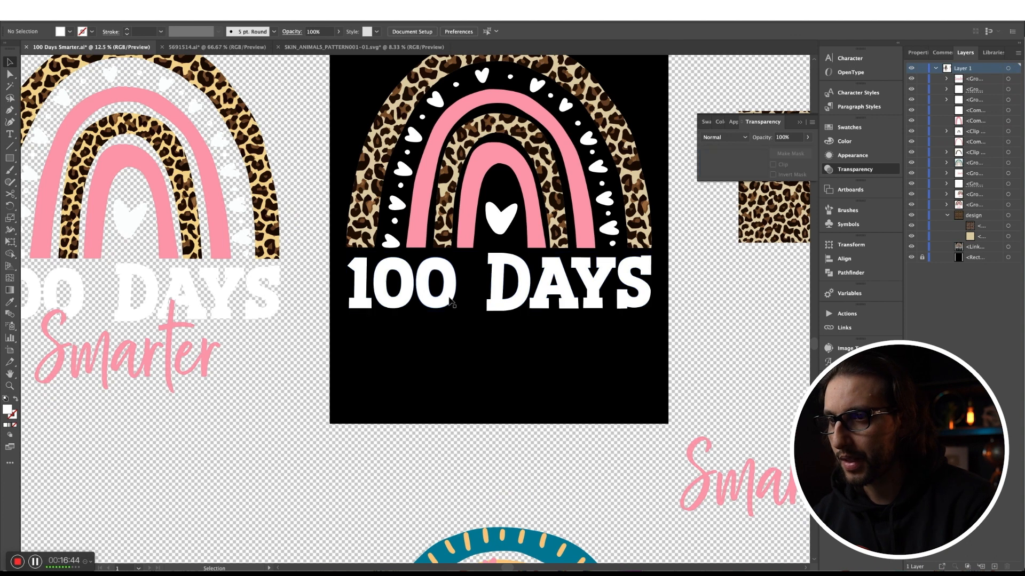